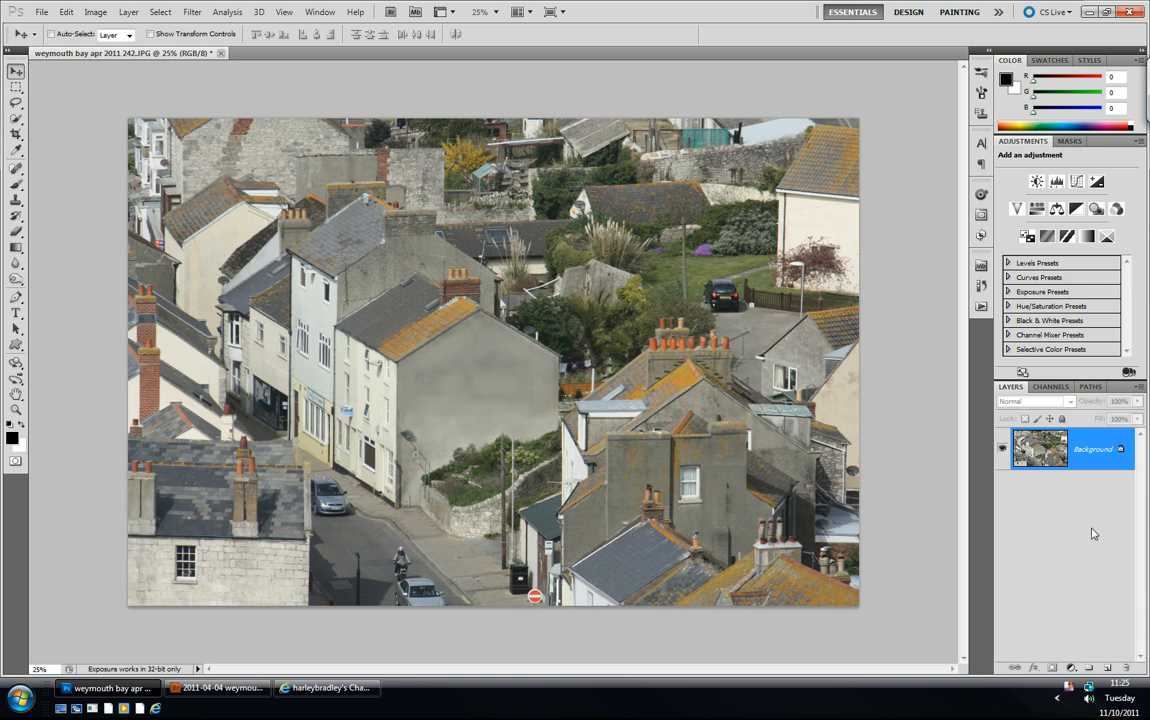
Duplicate the Background layer twice and hide the original Background.
{"action": "key", "text": "ctrl+j"}
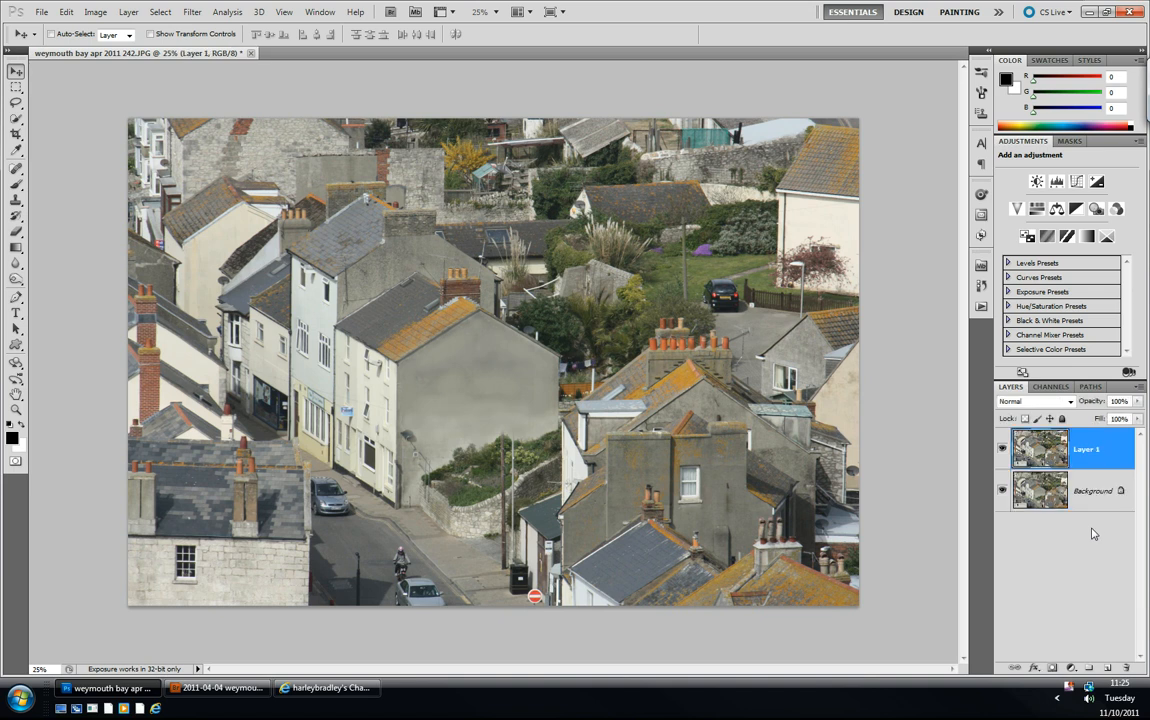
{"action": "key", "text": "ctrl+j"}
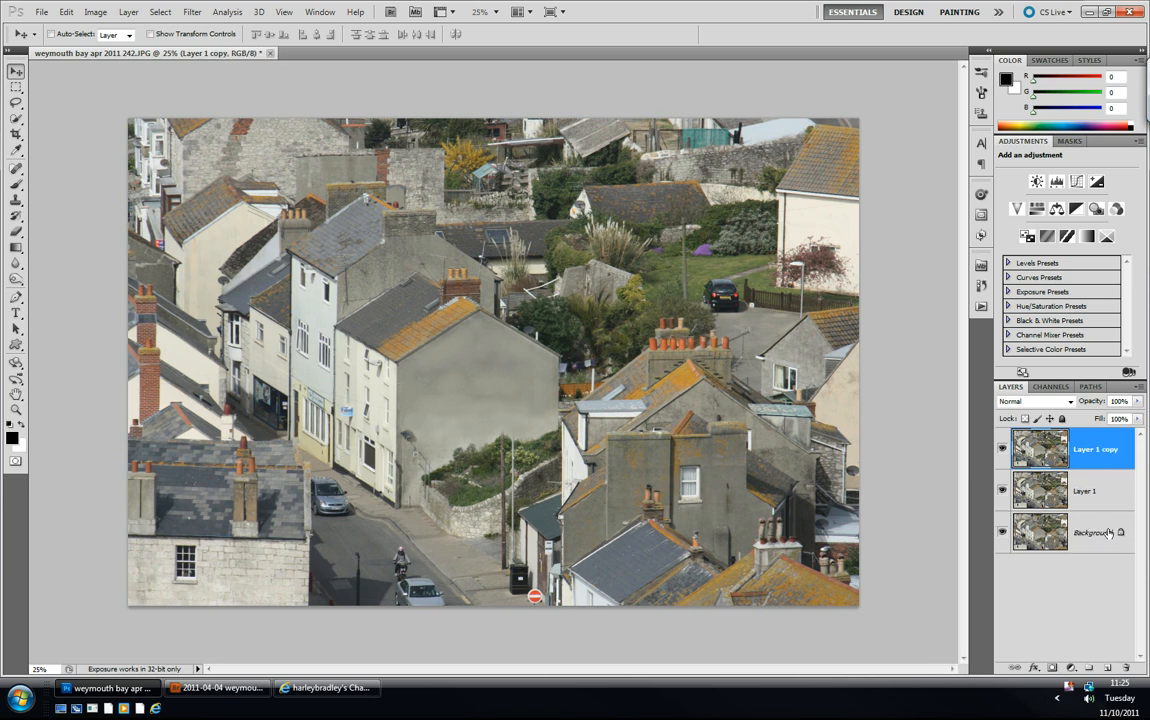
{"action": "left_click", "coordinate": [1002, 535]}
Add a white layer mask to the top layer copy and check the layer's visibility.
{"action": "left_click", "coordinate": [953, 616]}
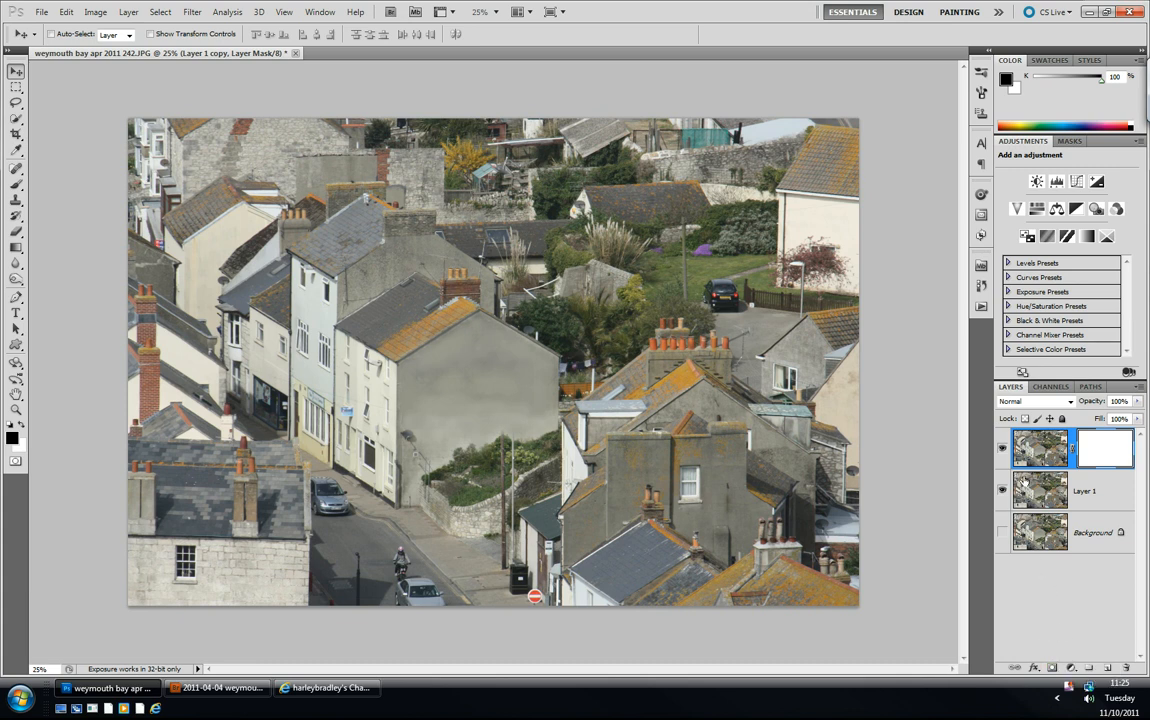
{"action": "left_click", "coordinate": [1003, 449]}
{"action": "left_click", "coordinate": [1003, 450]}
Set up the Gradient tool with the reflected gradient type.
{"action": "left_click", "coordinate": [17, 250]}
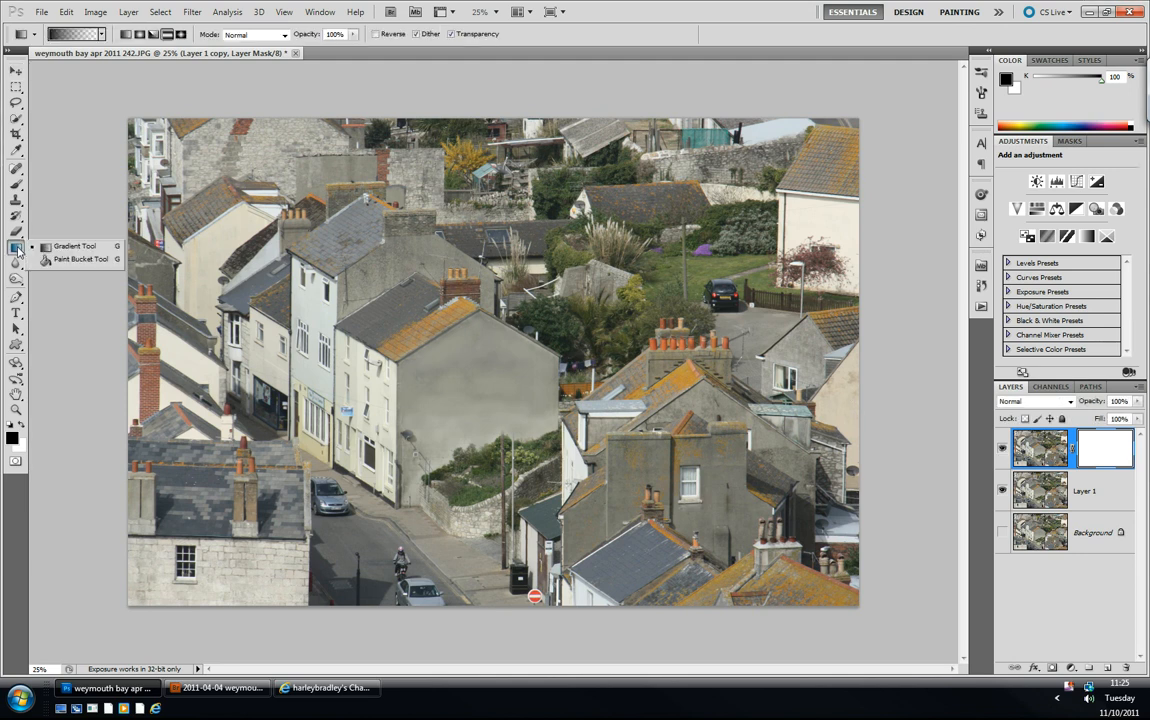
{"action": "left_click", "coordinate": [68, 260]}
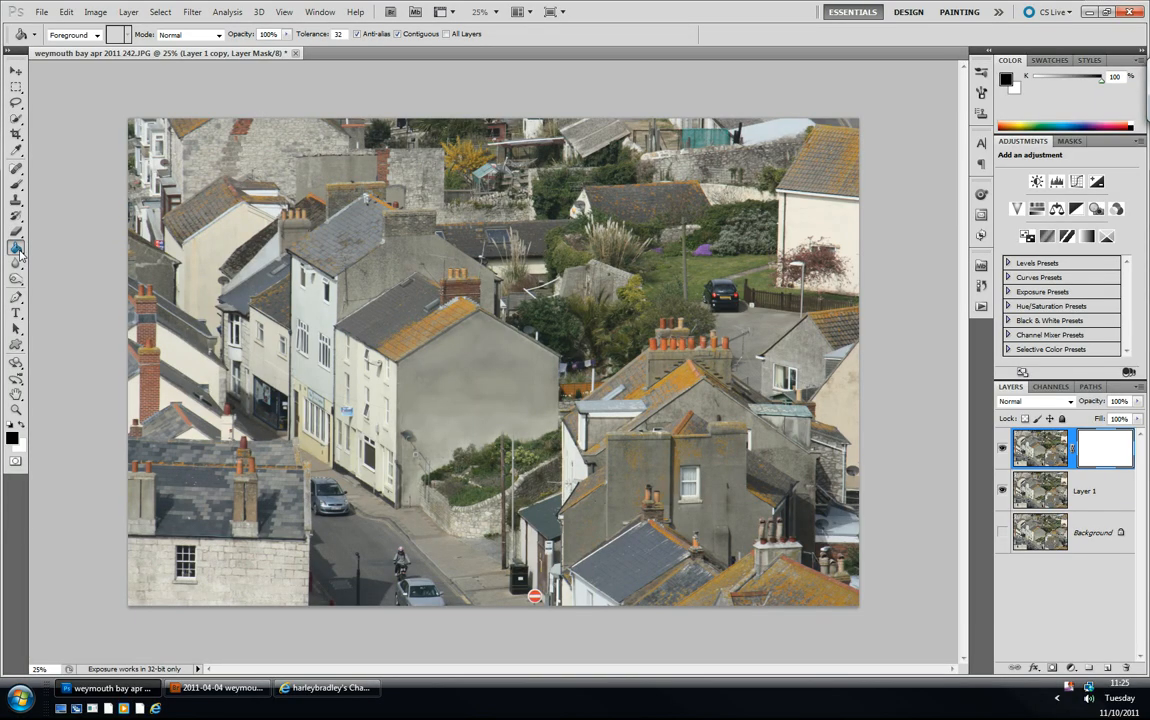
{"action": "left_click", "coordinate": [19, 318]}
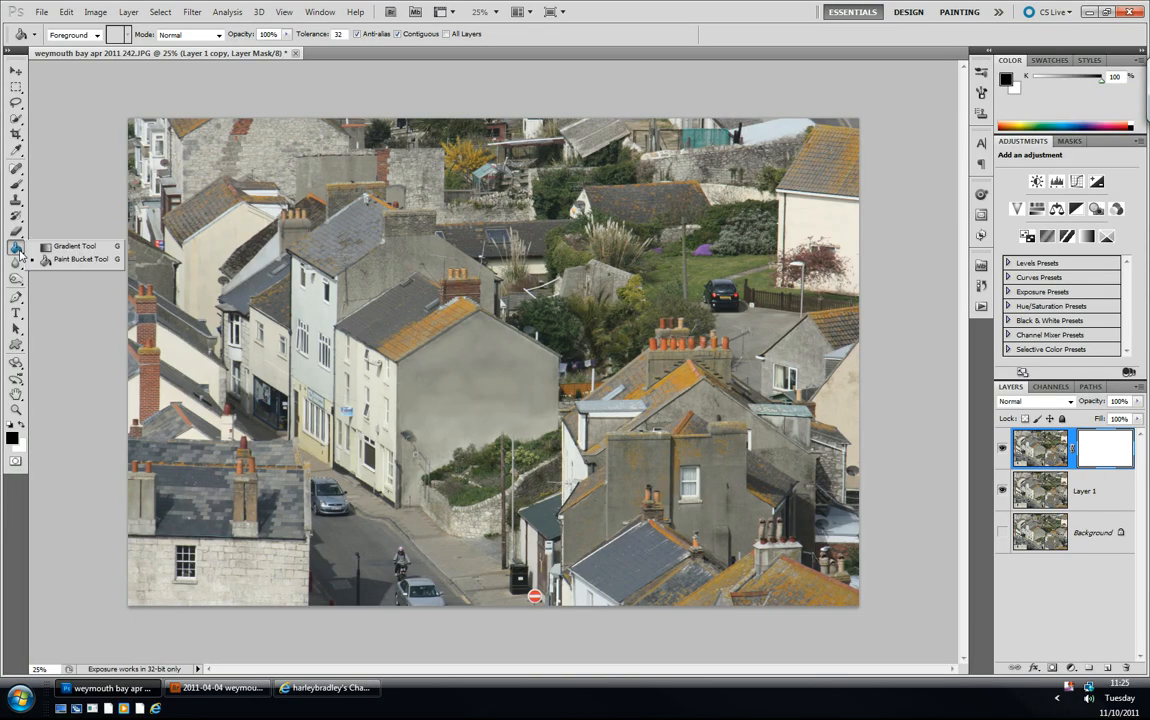
{"action": "left_click", "coordinate": [57, 246]}
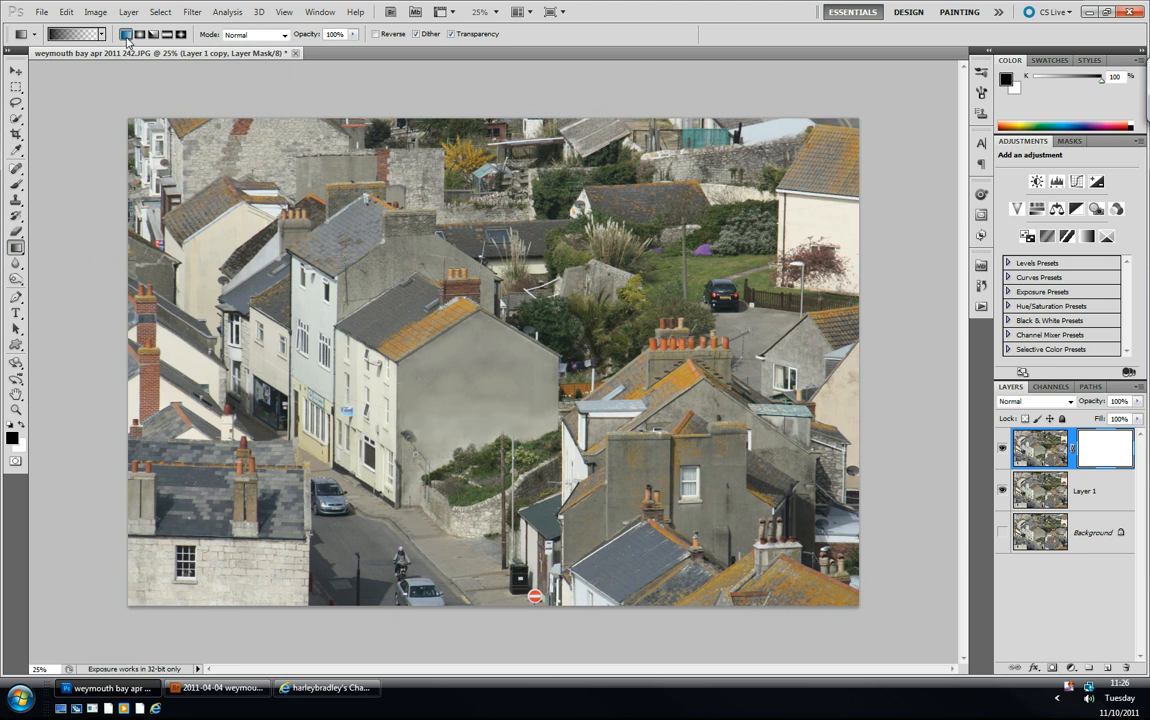
{"action": "left_click", "coordinate": [140, 36]}
{"action": "left_click", "coordinate": [153, 38]}
{"action": "left_click", "coordinate": [166, 37]}
Draw a vertical reflected gradient on the top layer's mask and shift its dark band down to the houses mid-photo.
{"action": "left_click_drag", "start_coordinate": [457, 355], "coordinate": [413, 420]}
{"action": "key", "text": "ctrl+z"}
{"action": "left_click_drag", "start_coordinate": [439, 306], "coordinate": [439, 449]}
{"action": "left_click_drag", "start_coordinate": [394, 415], "coordinate": [394, 420]}
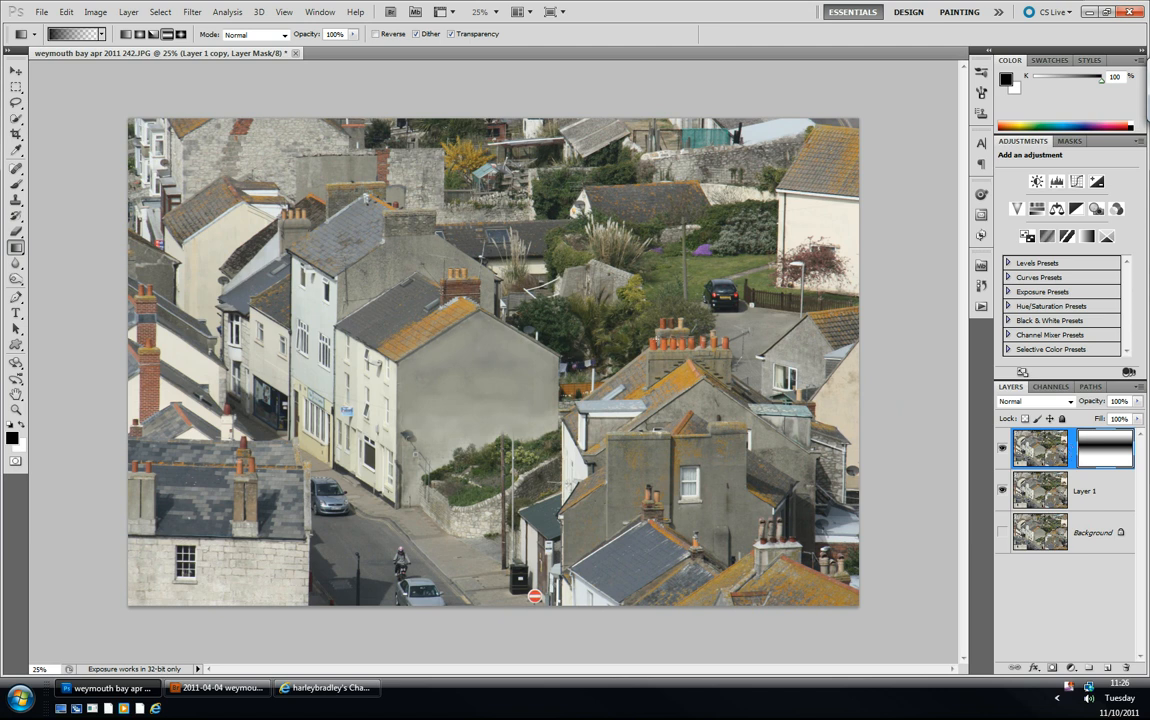
{"action": "key", "text": "v"}
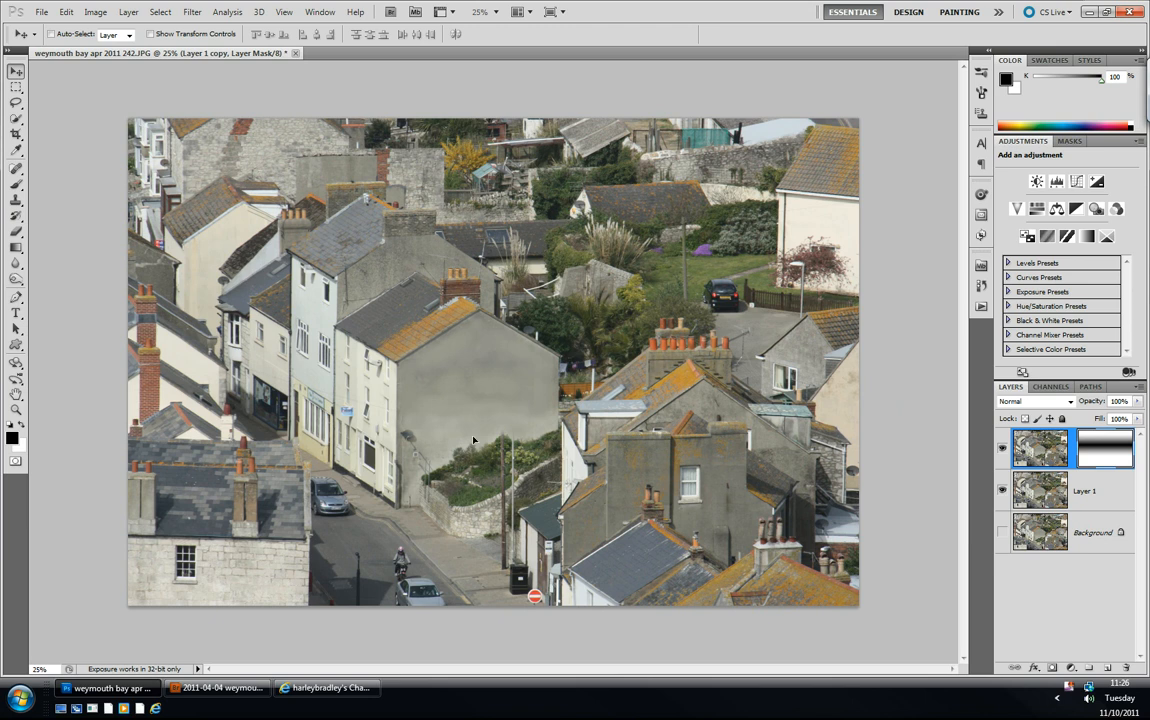
{"action": "left_click_drag", "start_coordinate": [474, 447], "coordinate": [496, 393]}
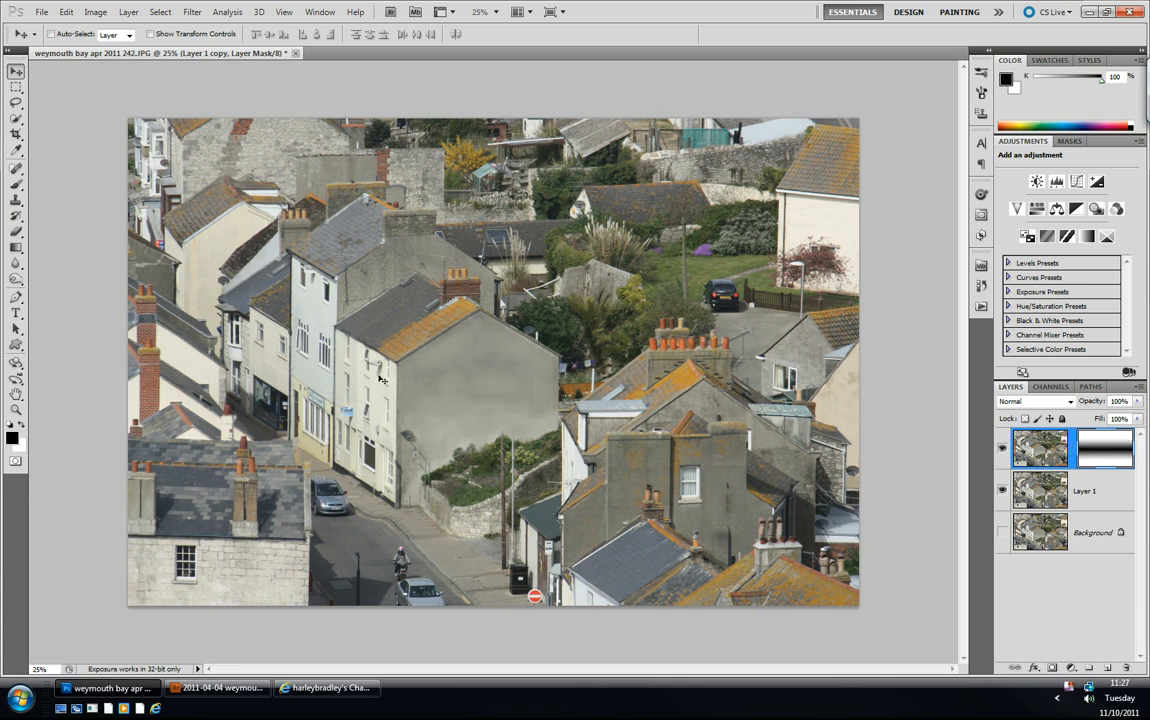
Apply a Lens Blur to the top layer's image, using the layer mask as depth map source and a slightly larger radius.
{"action": "left_click", "coordinate": [1041, 452]}
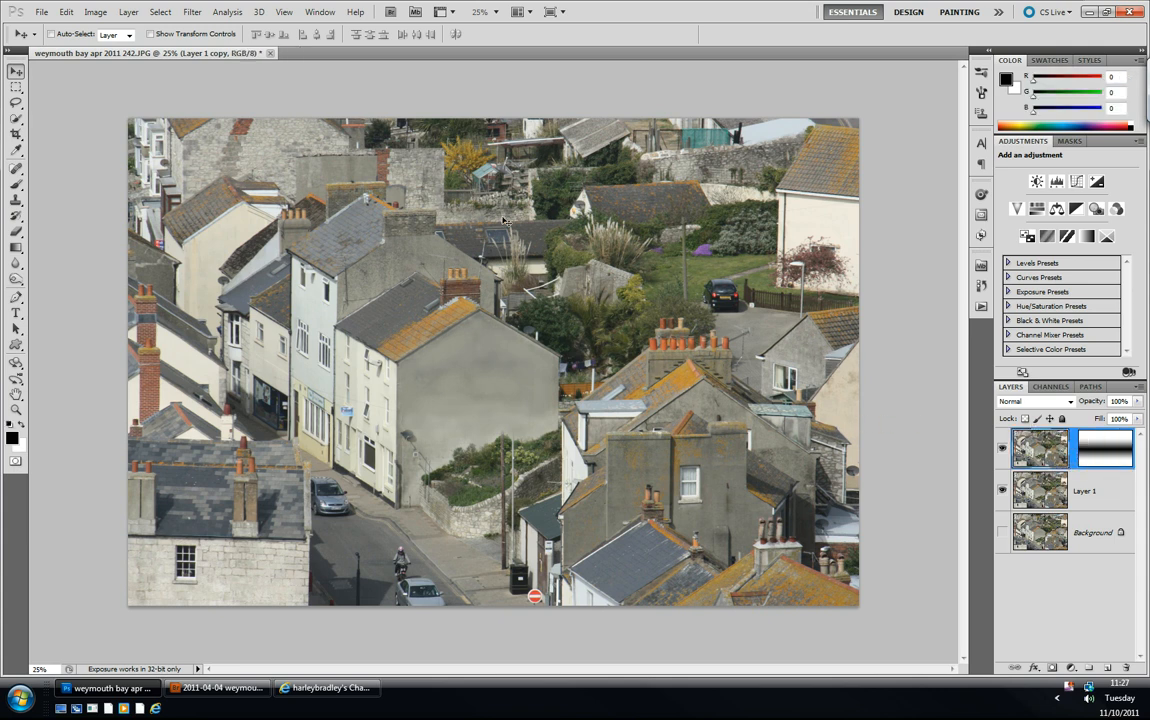
{"action": "left_click", "coordinate": [189, 12]}
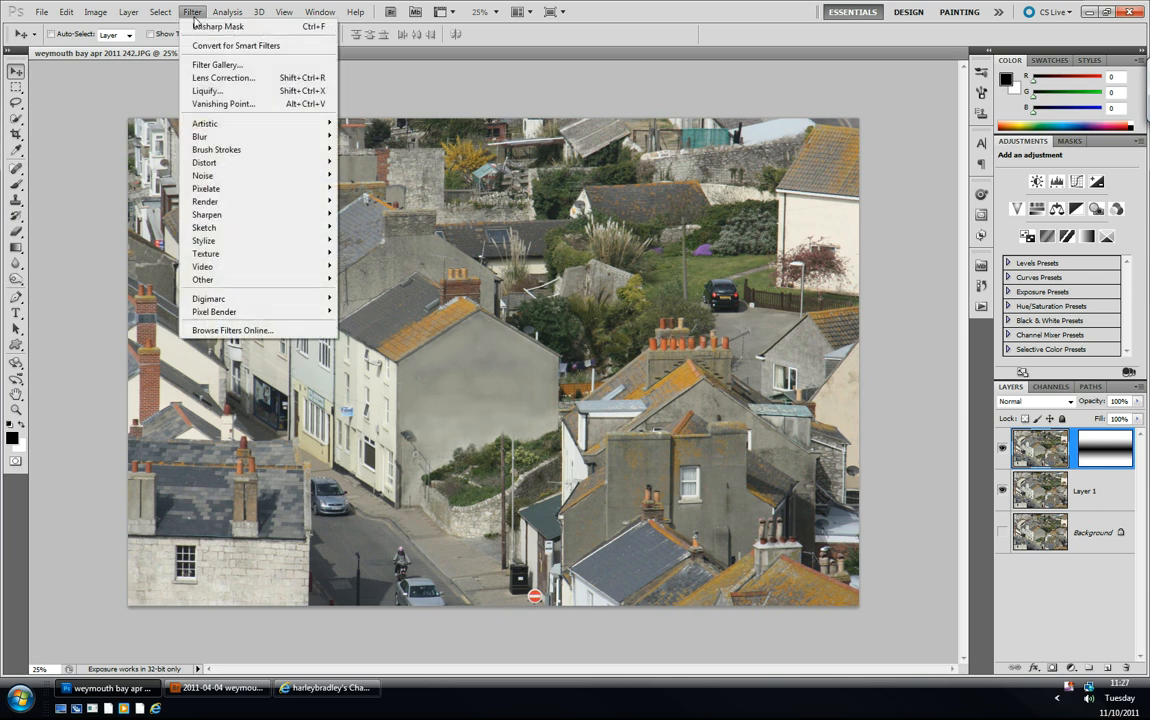
{"action": "mouse_move", "coordinate": [190, 132]}
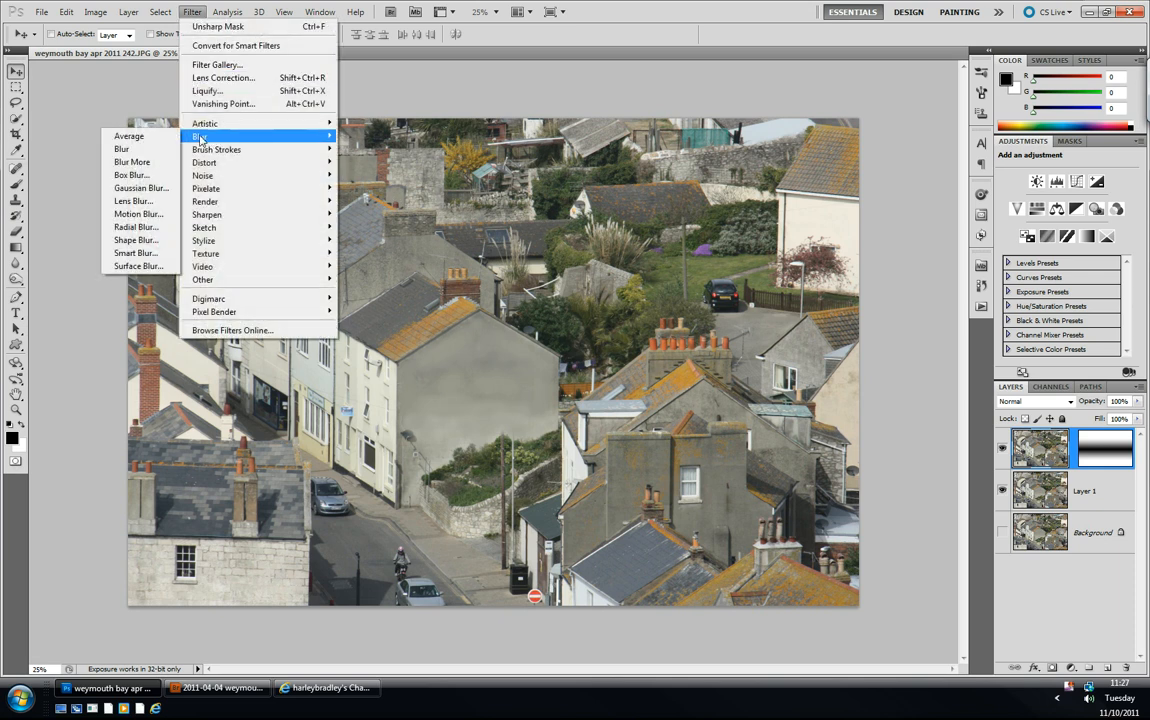
{"action": "left_click", "coordinate": [134, 202]}
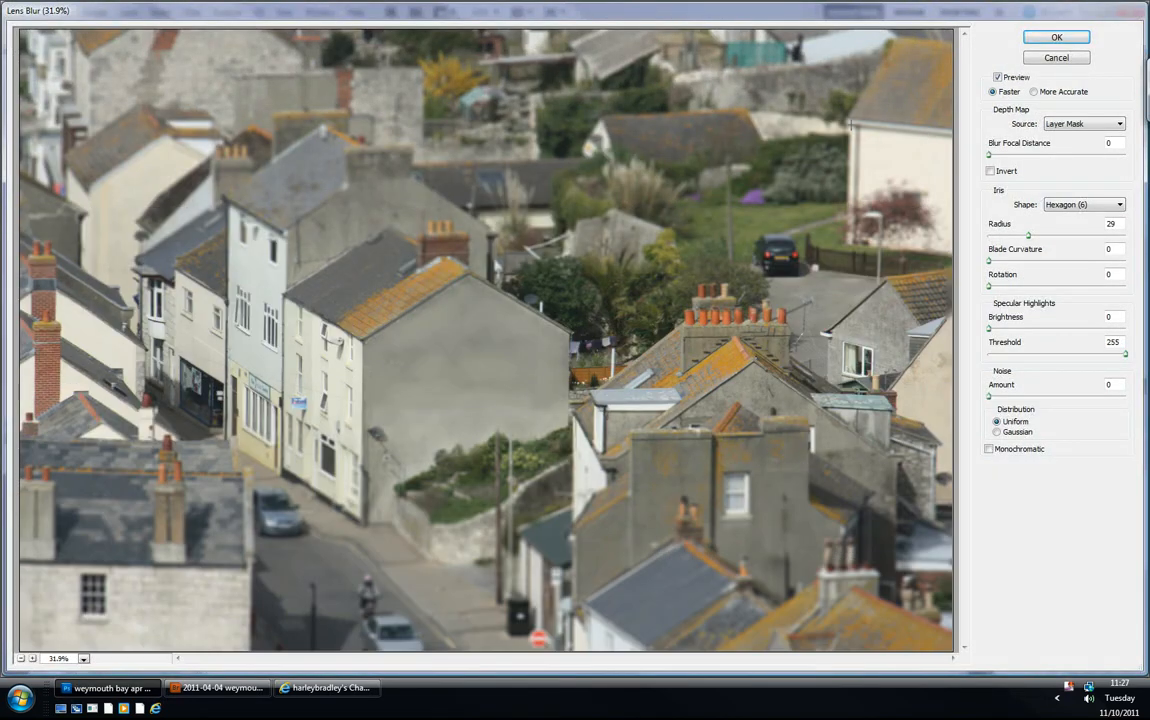
{"action": "left_click", "coordinate": [1072, 128]}
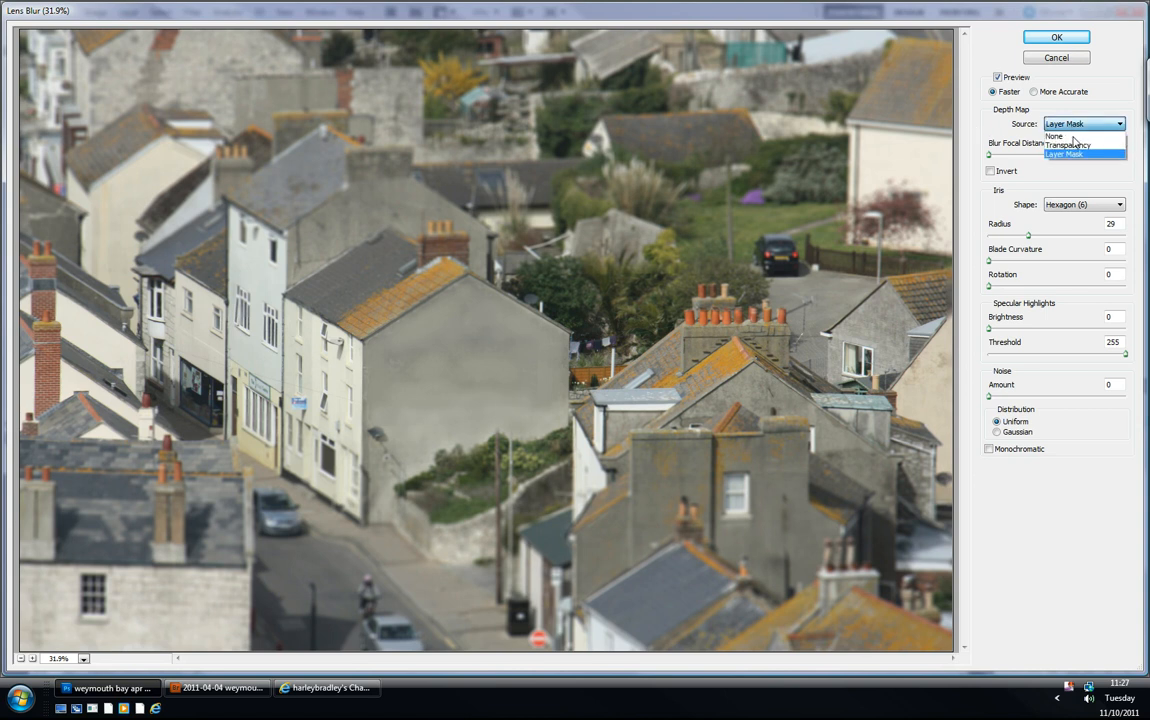
{"action": "left_click", "coordinate": [1072, 154]}
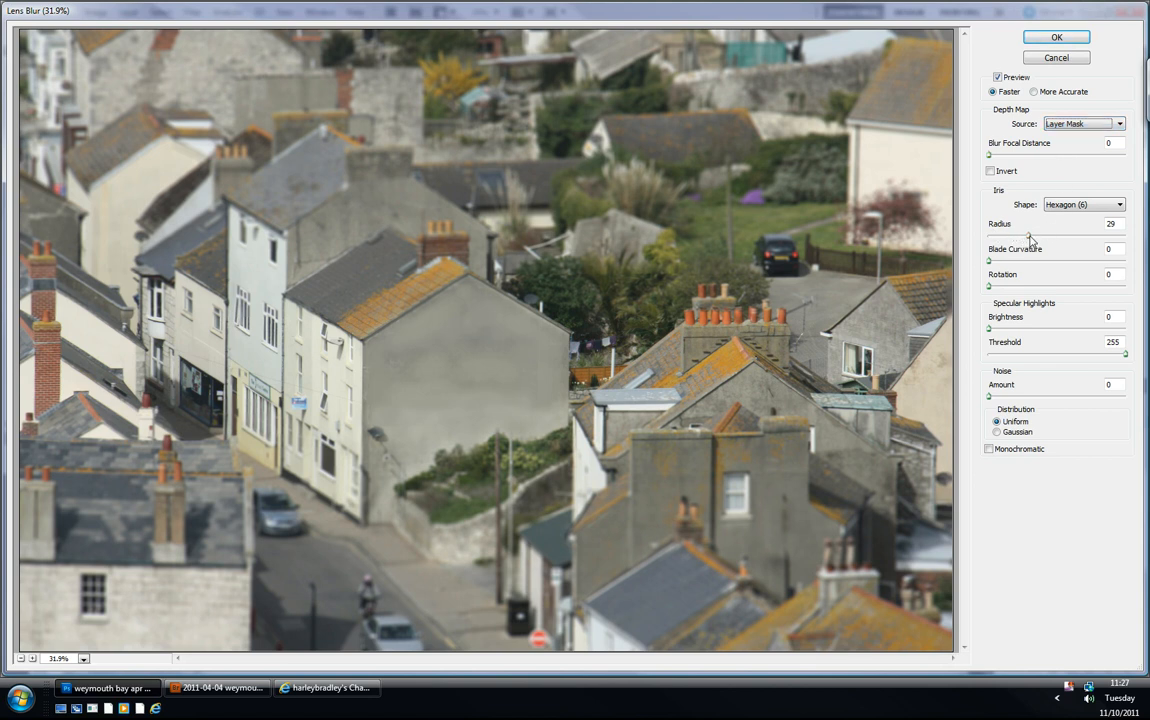
{"action": "left_click", "coordinate": [1030, 238]}
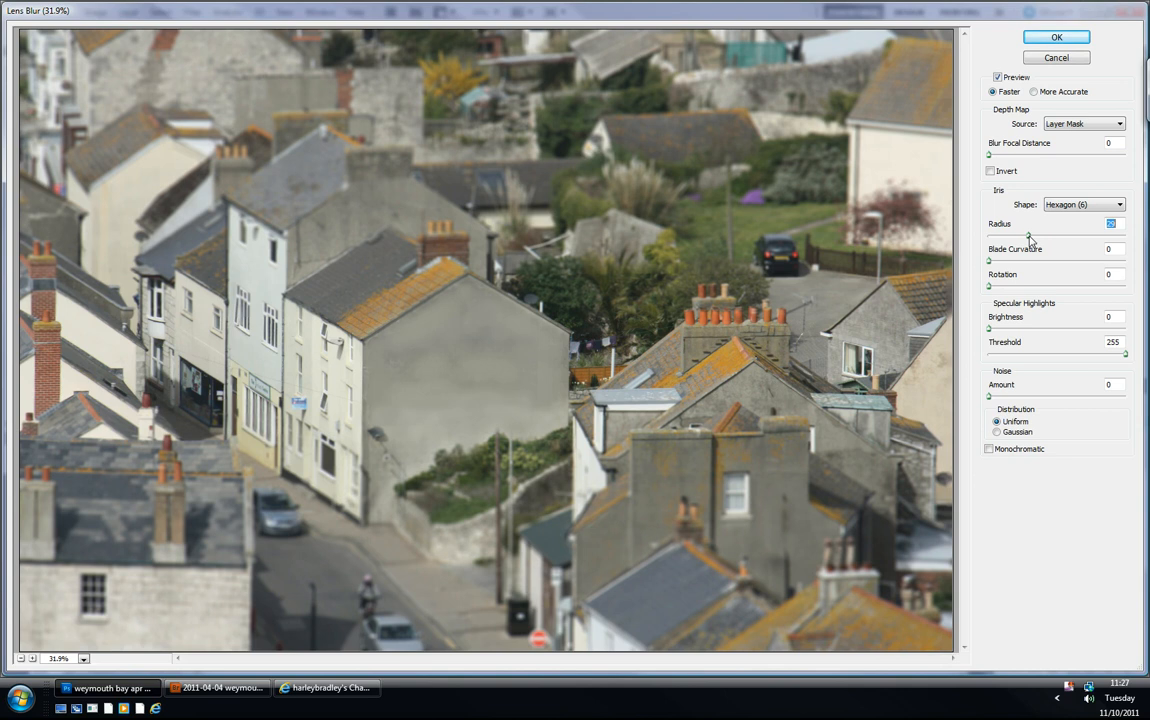
{"action": "left_click_drag", "start_coordinate": [1030, 238], "coordinate": [1036, 241]}
{"action": "left_click", "coordinate": [1061, 38]}
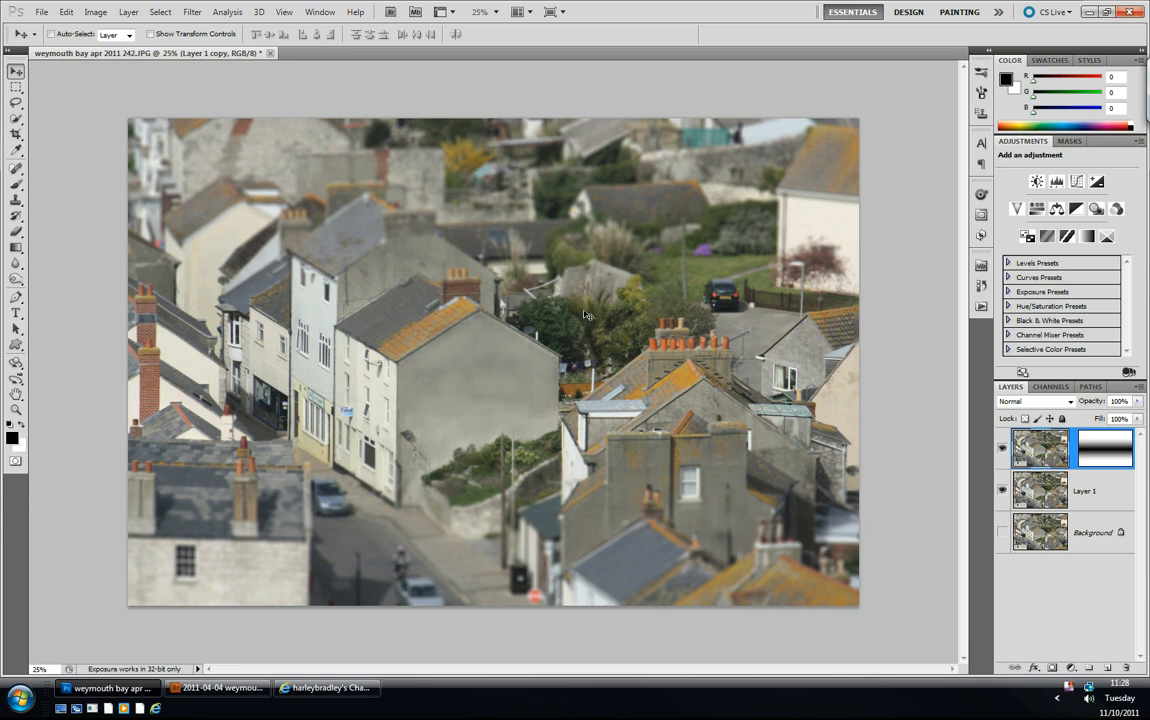
Raise the saturation of Layer 1 to +58 with Hue/Saturation.
{"action": "left_click", "coordinate": [1041, 491]}
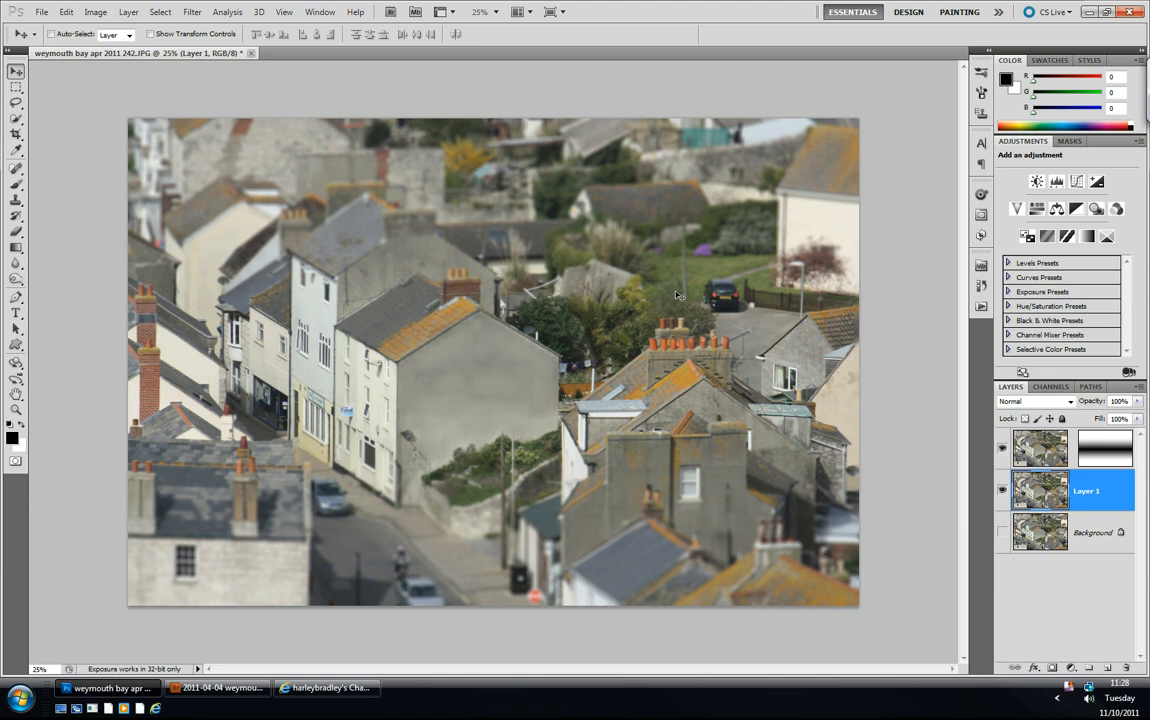
{"action": "key", "text": "ctrl+u"}
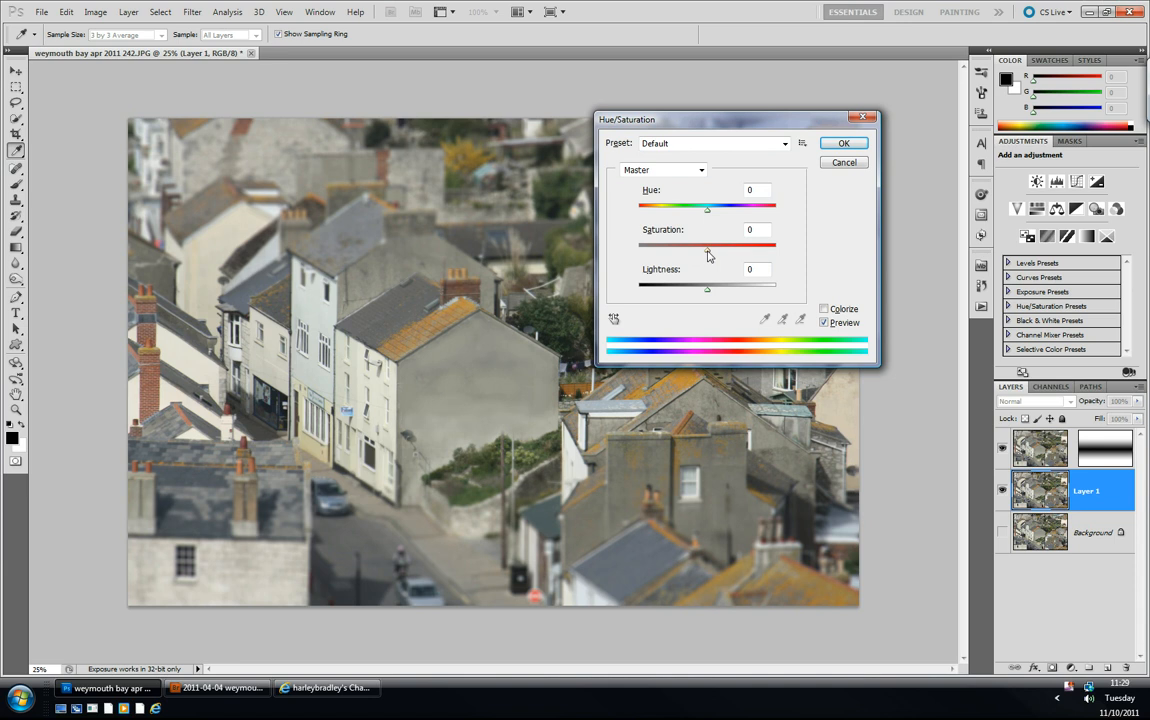
{"action": "left_click_drag", "start_coordinate": [707, 254], "coordinate": [747, 255]}
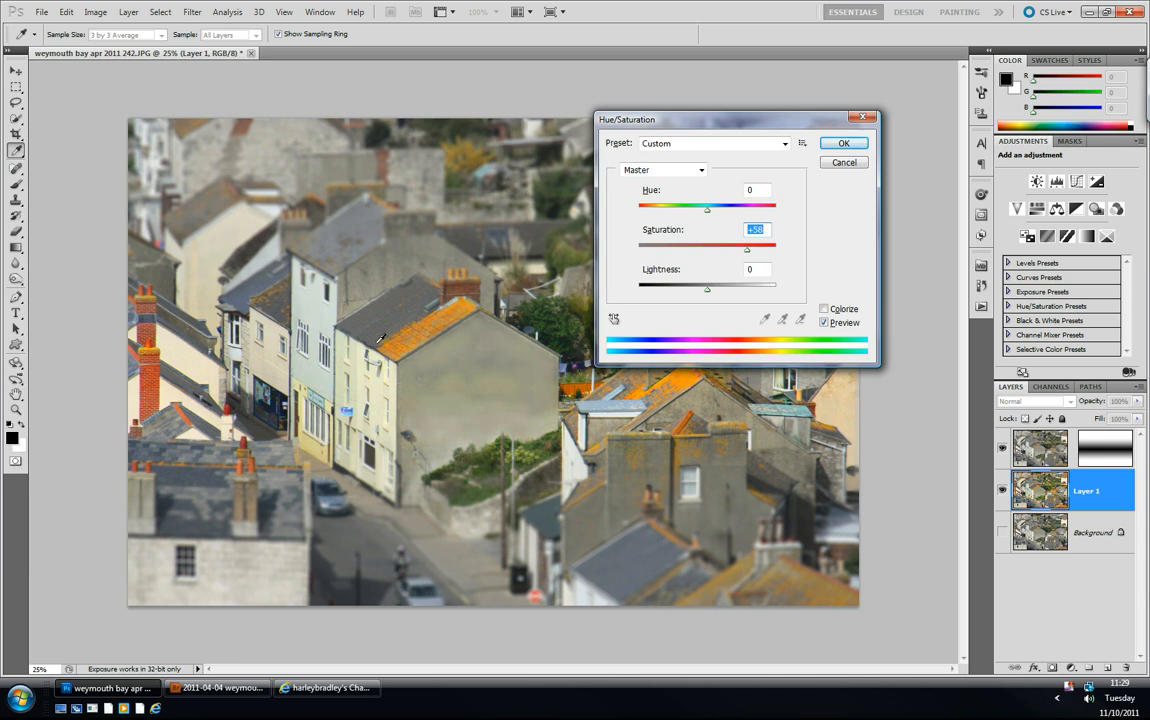
{"action": "left_click", "coordinate": [842, 143]}
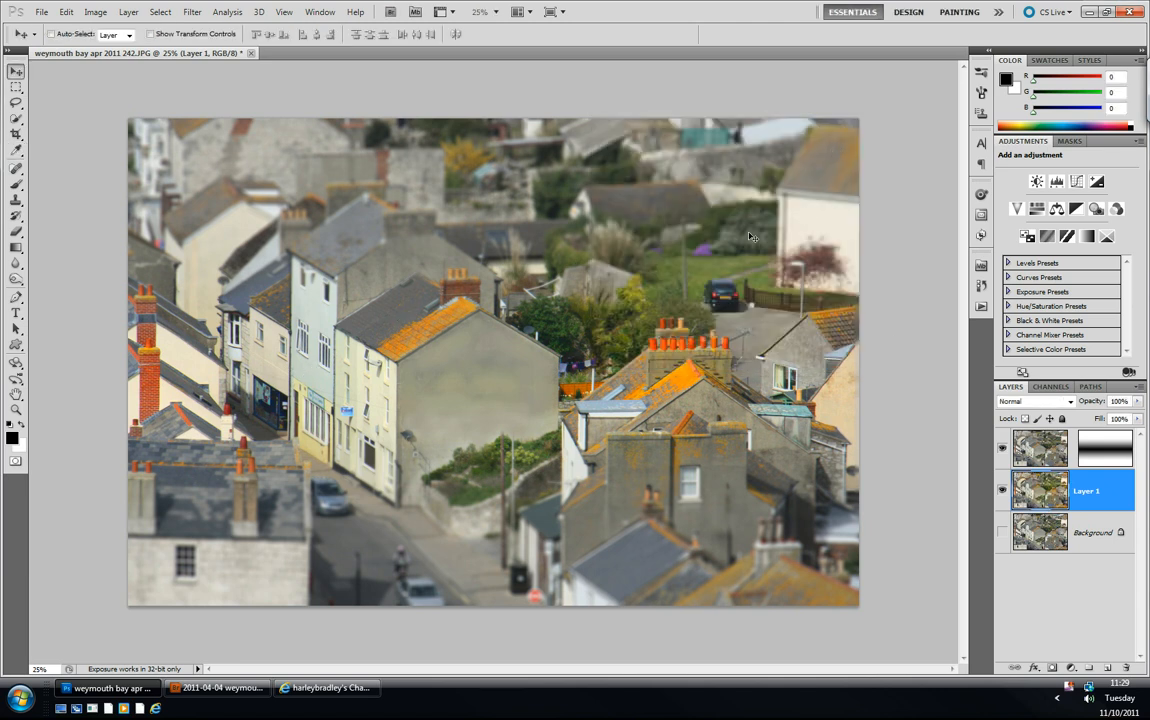
Sharpen Layer 1 with an Unsharp Mask of 221% amount, 2.0 pixels radius and 2 levels threshold, previewing the orange roof.
{"action": "left_click", "coordinate": [190, 15]}
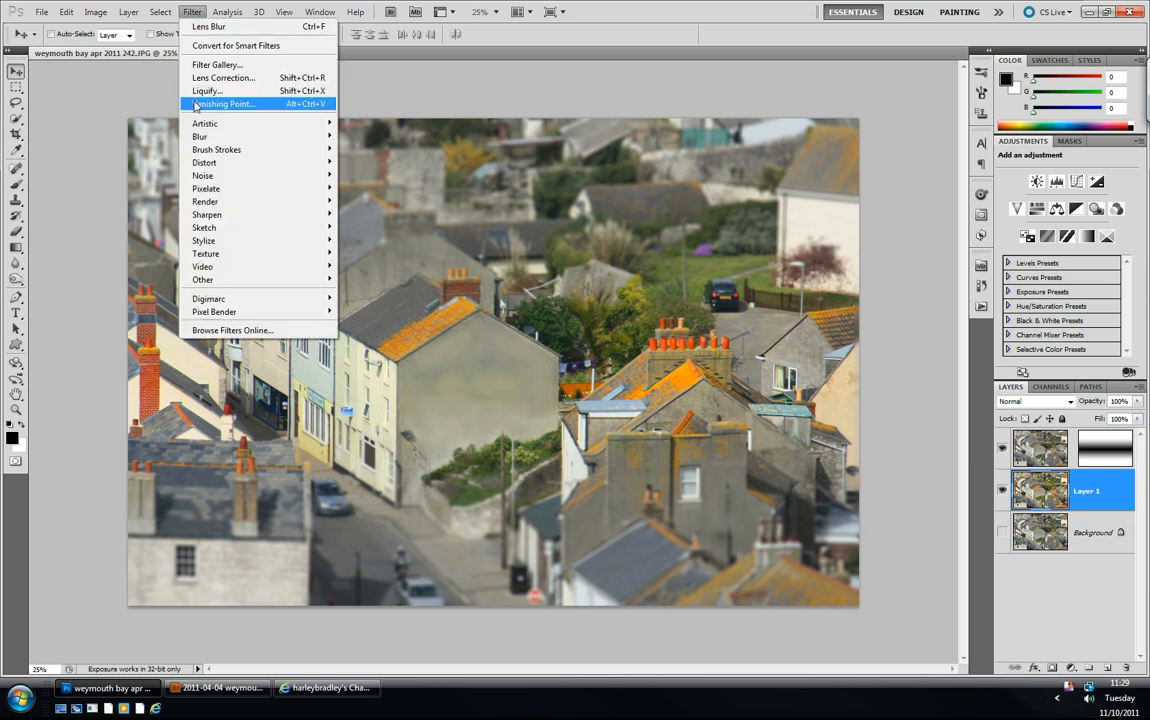
{"action": "mouse_move", "coordinate": [210, 218]}
{"action": "left_click", "coordinate": [138, 266]}
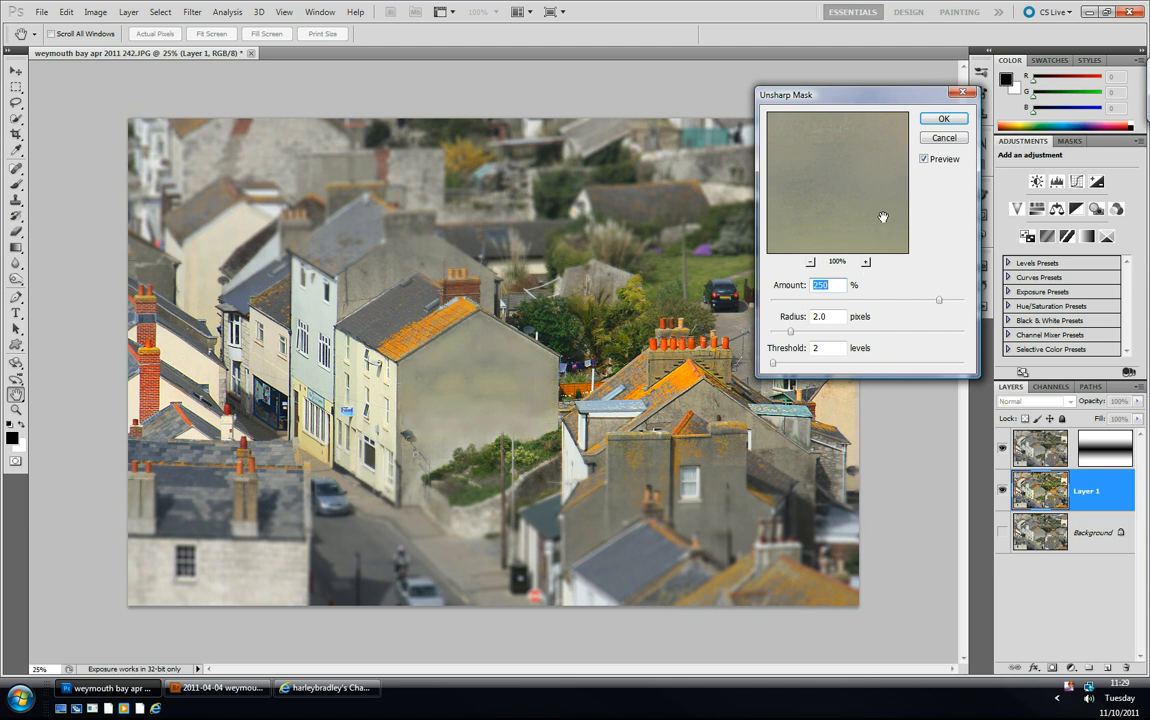
{"action": "mouse_move", "coordinate": [938, 300]}
{"action": "left_mouse_down"}
{"action": "mouse_move", "coordinate": [883, 303]}
{"action": "mouse_move", "coordinate": [934, 303]}
{"action": "left_mouse_up"}
{"action": "left_click_drag", "start_coordinate": [870, 216], "coordinate": [859, 192]}
{"action": "left_click", "coordinate": [925, 162]}
{"action": "left_click", "coordinate": [925, 160]}
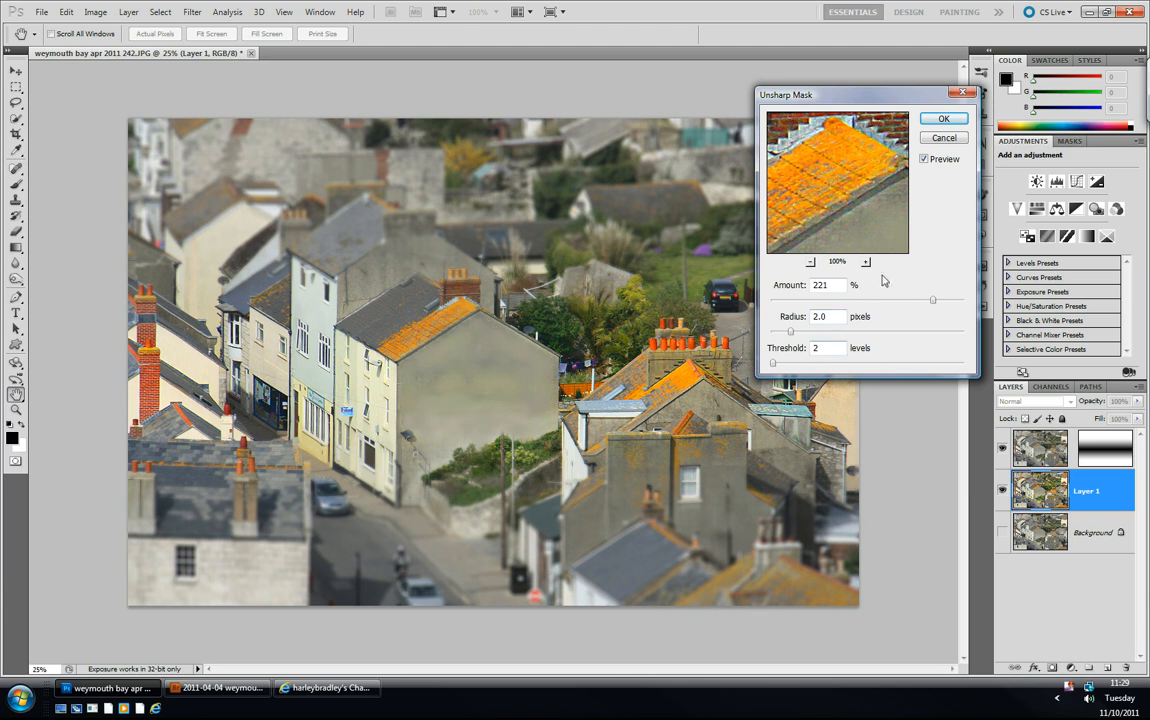
{"action": "left_click", "coordinate": [944, 120]}
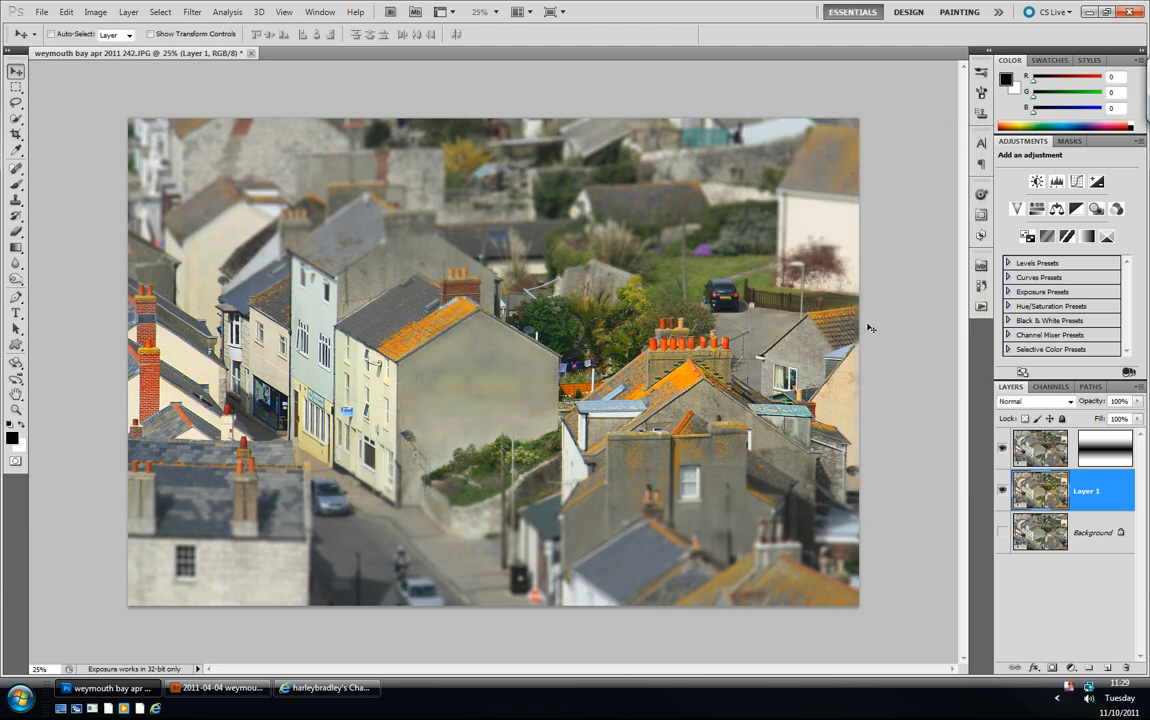
Show the Background and toggle the two upper layers off and on to compare the original photo with the edited version.
{"action": "left_click", "coordinate": [1002, 532]}
{"action": "left_click", "coordinate": [1002, 448]}
{"action": "left_click", "coordinate": [1002, 490]}
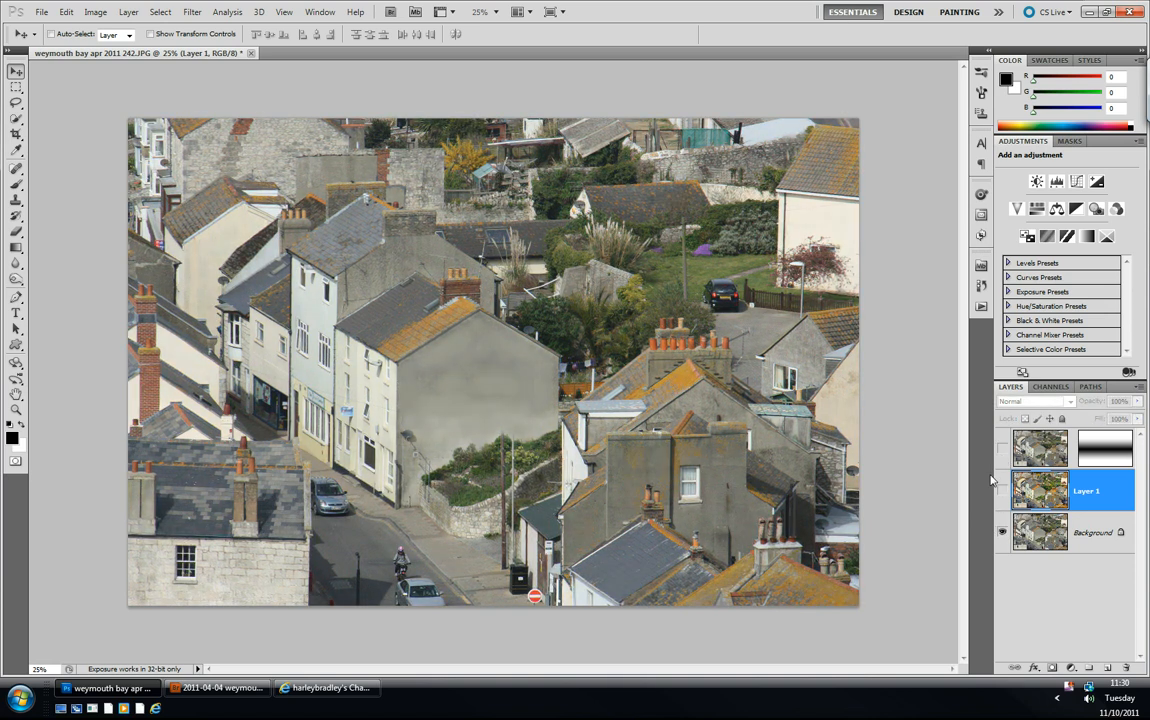
{"action": "left_click", "coordinate": [1002, 490]}
{"action": "left_click", "coordinate": [1002, 448]}
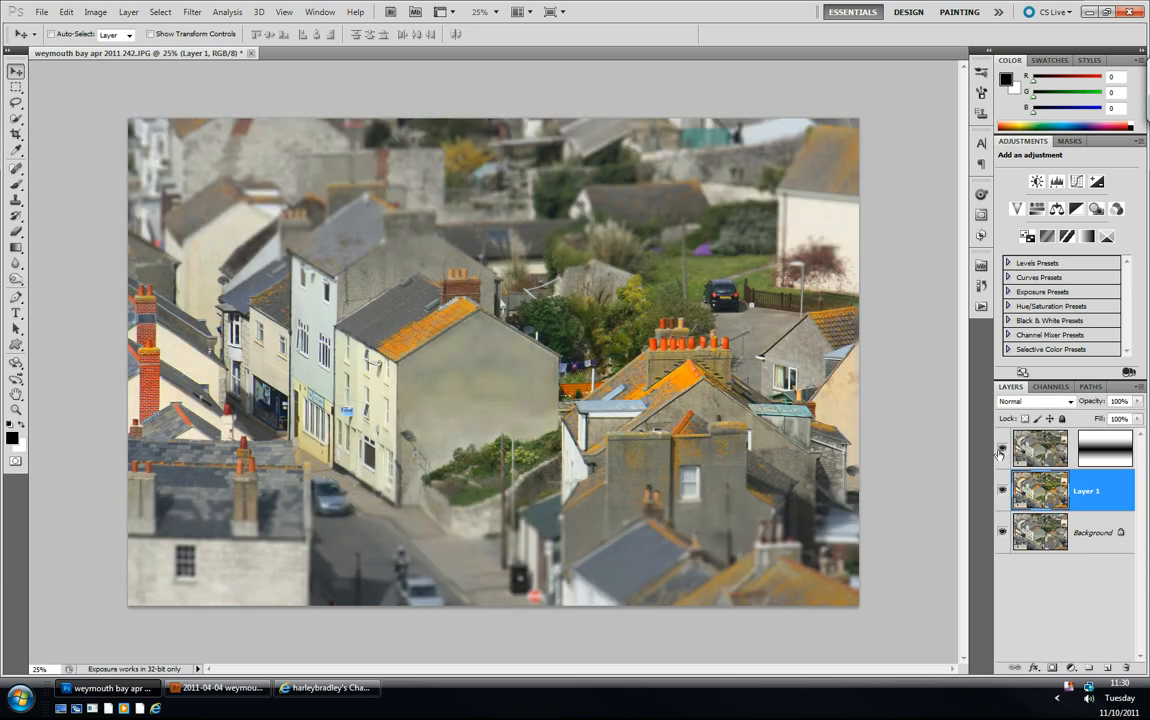